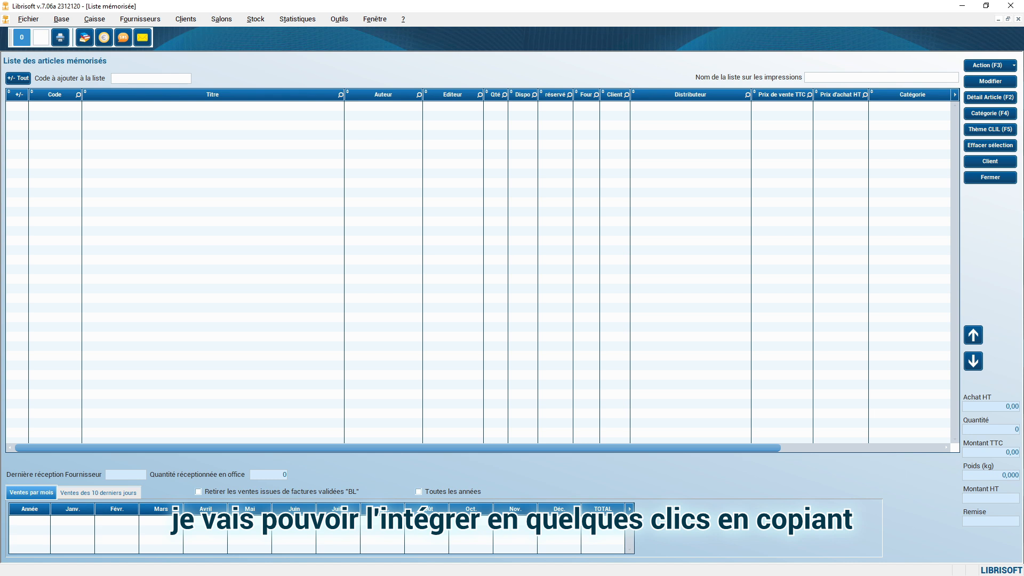
# Switch to the Demande de devis.xlsx workbook in Excel and copy the Code and Qté values in A2:B13
pyautogui.hotkey('alt', 'Tab')
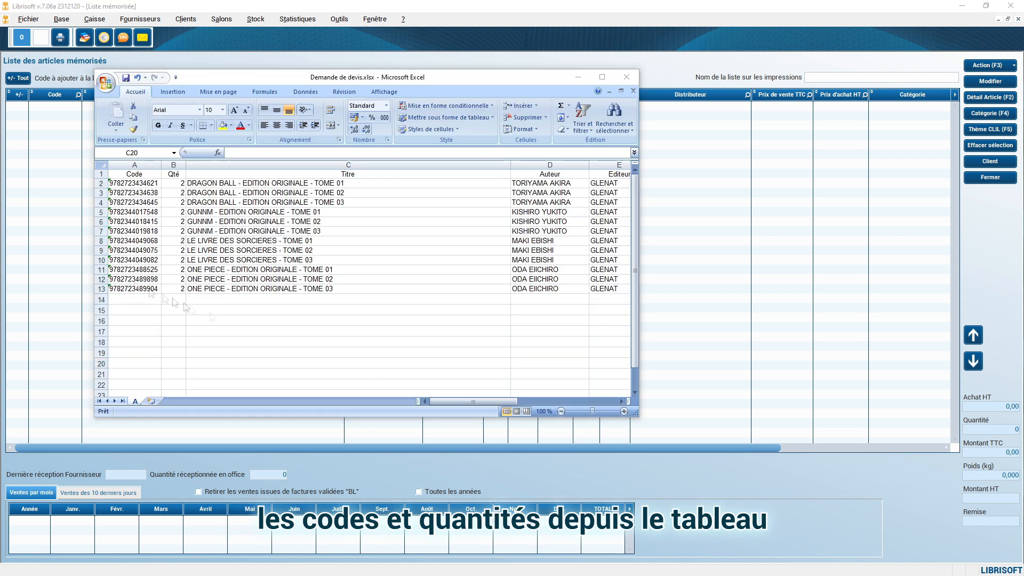
pyautogui.moveTo(130, 183); pyautogui.dragTo(176, 289)
pyautogui.hotkey('ctrl', 'c')
# Load the copied codes and quantities into Librisoft's memorised article list by importing the clipboard
pyautogui.click(991, 66)
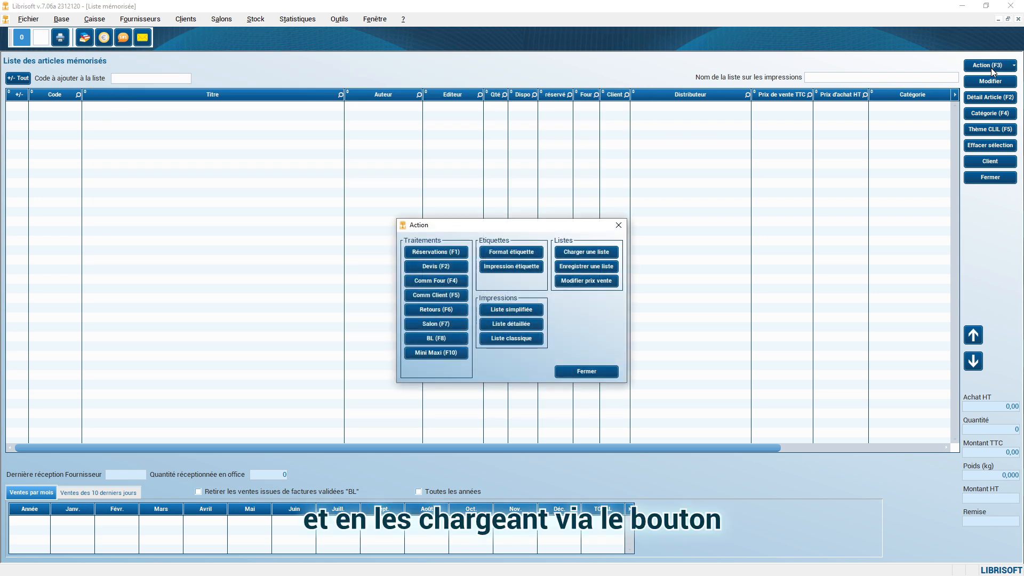
pyautogui.click(601, 254)
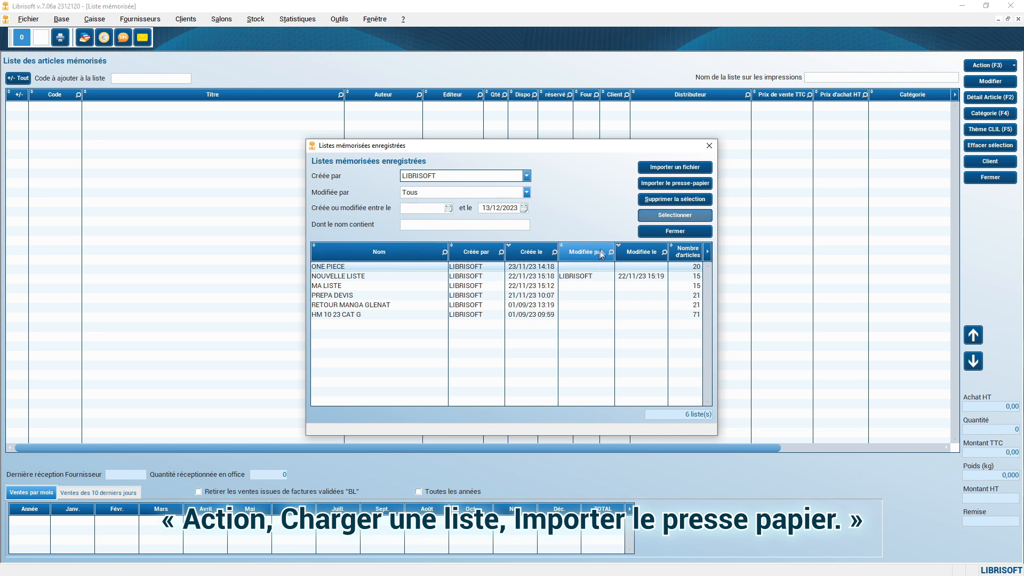
pyautogui.click(689, 186)
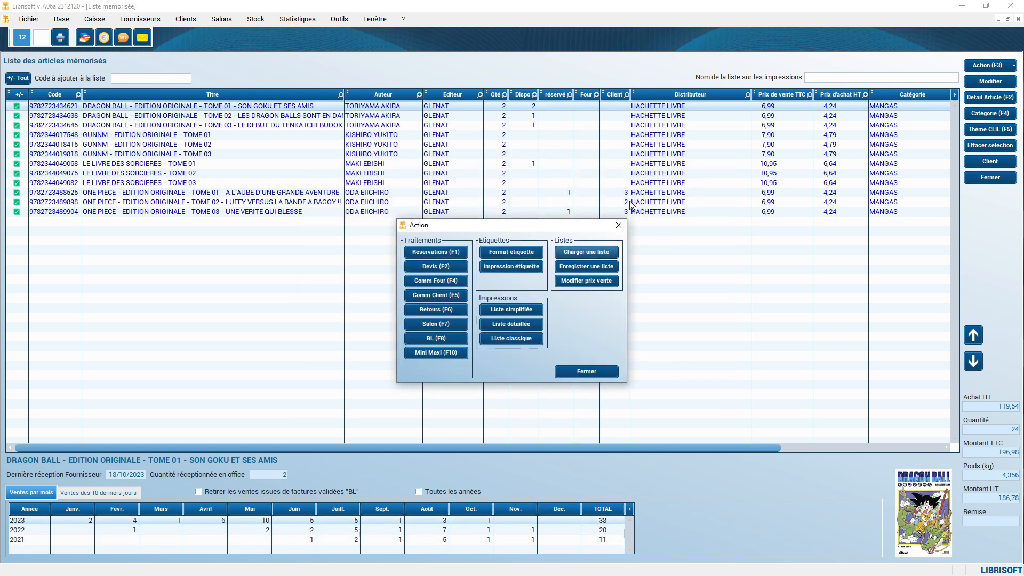
pyautogui.click(618, 226)
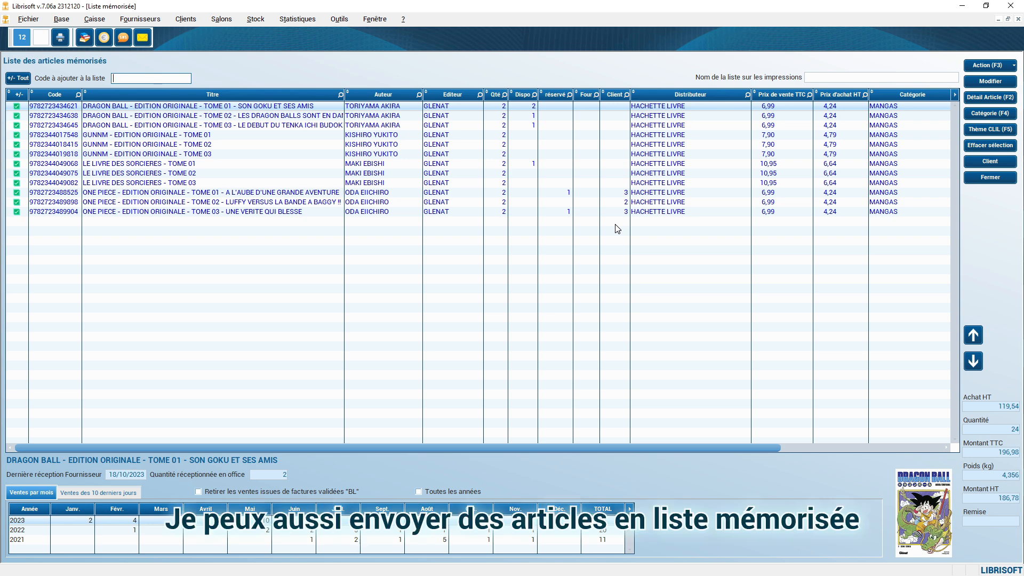
# Run a bibliographic search for the title "BLE" and the author "KUBO T"
pyautogui.click(61, 18)
pyautogui.click(160, 125)
pyautogui.write('BLE')
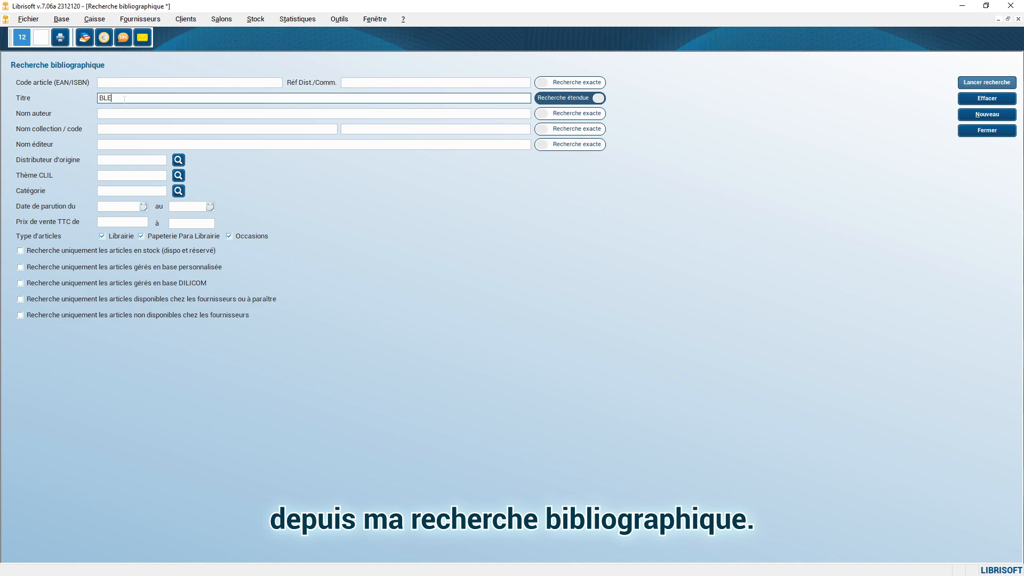
pyautogui.click(99, 113)
pyautogui.write('KUBO T')
pyautogui.press('Return')
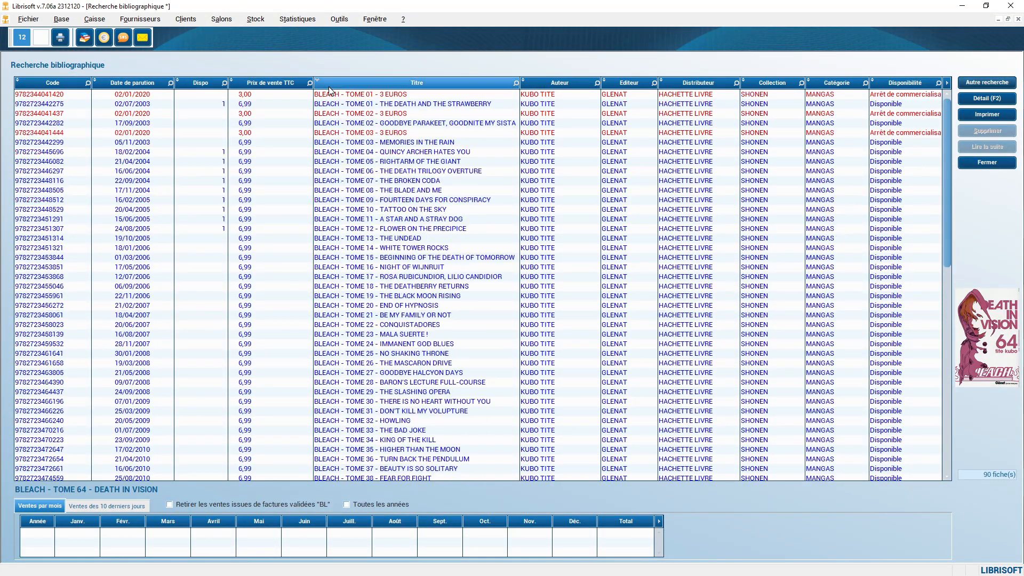
# Add Bleach tome 01 to the memorised list, along with tomes 02 and 03 as a multiple selection, choosing the 6,99 editions
pyautogui.click(342, 106)
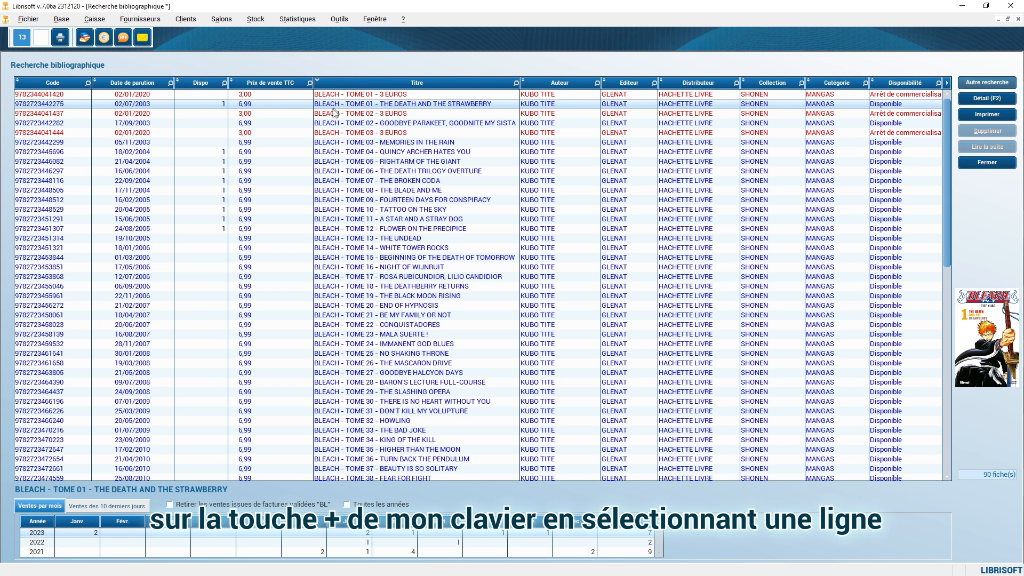
pyautogui.click(334, 123)
pyautogui.keyDown('ctrl'); pyautogui.click(339, 142); pyautogui.keyUp('ctrl')
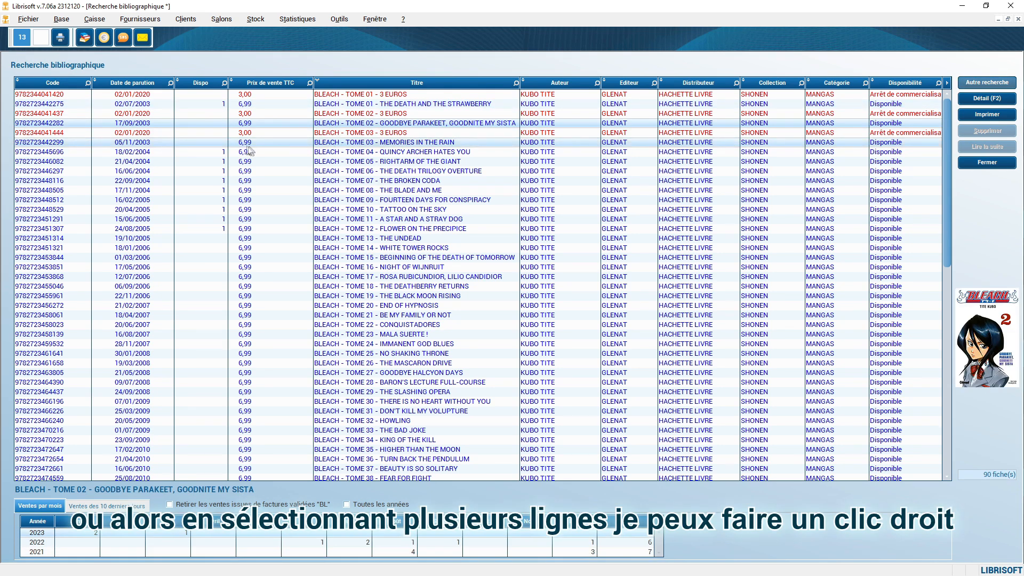
pyautogui.rightClick(326, 126)
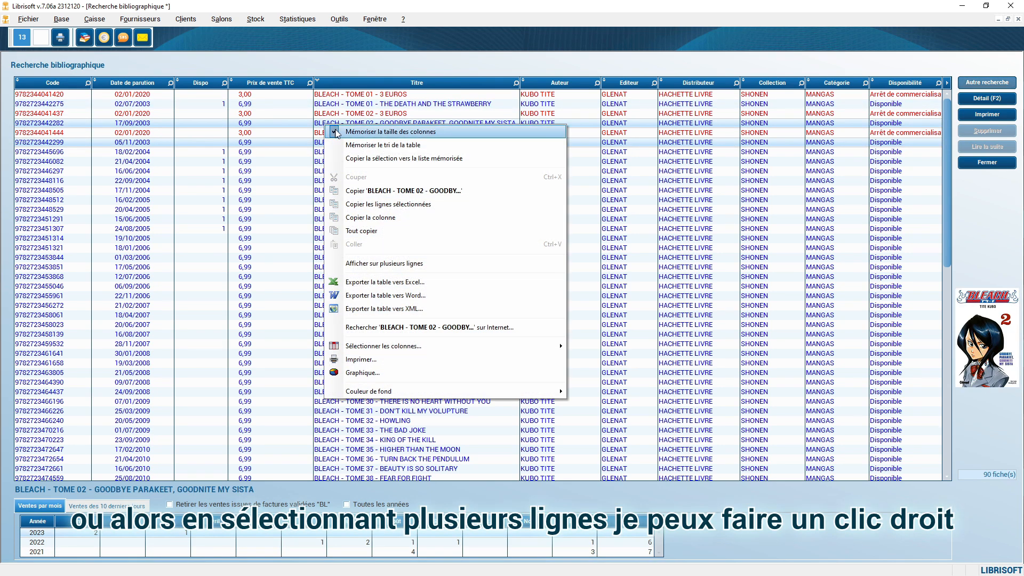
pyautogui.click(376, 158)
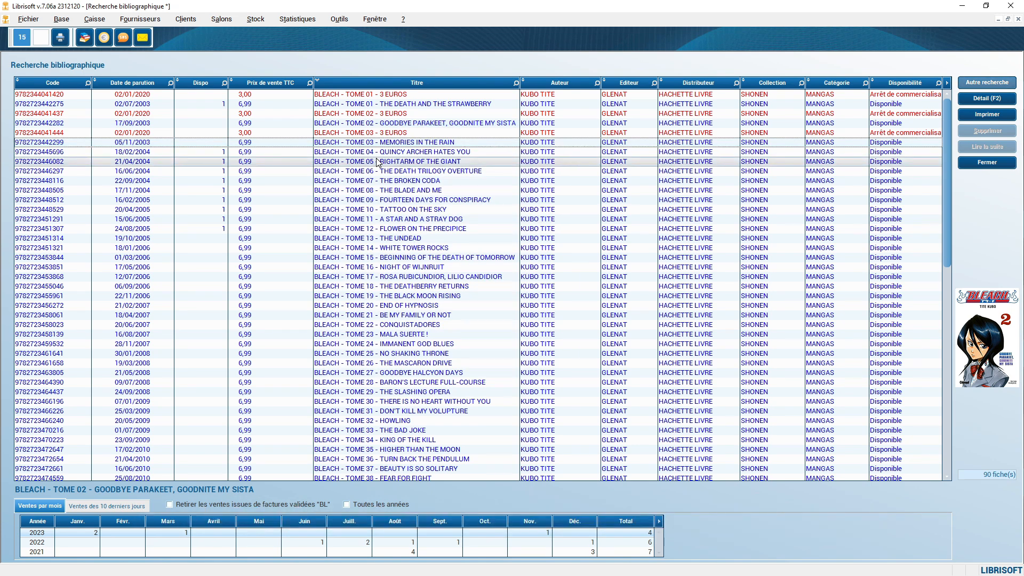
# Create a new customer quote from the memorised list for Bibliothèque Don Diego, chosen from the customer base
pyautogui.click(41, 37)
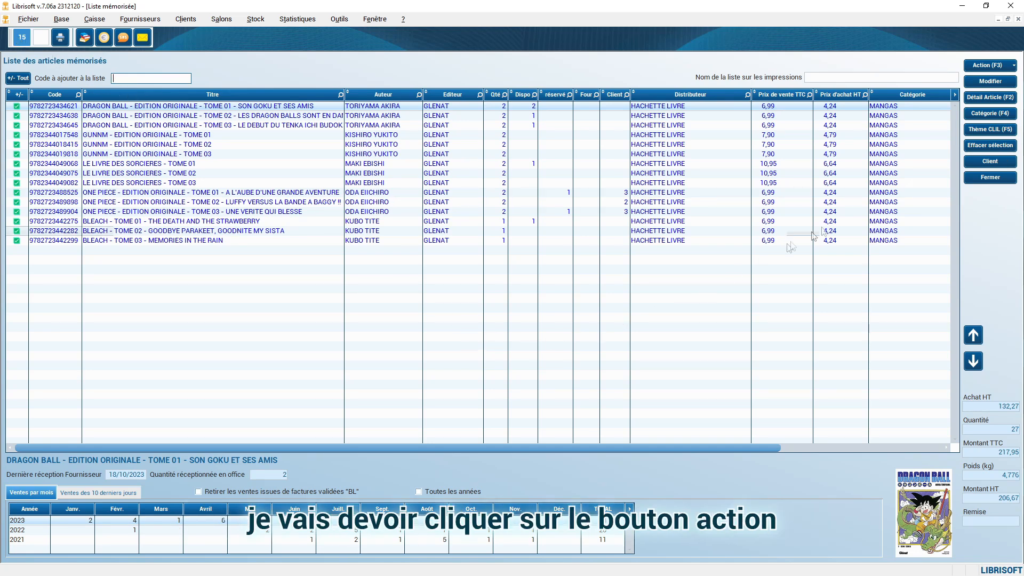
pyautogui.click(980, 66)
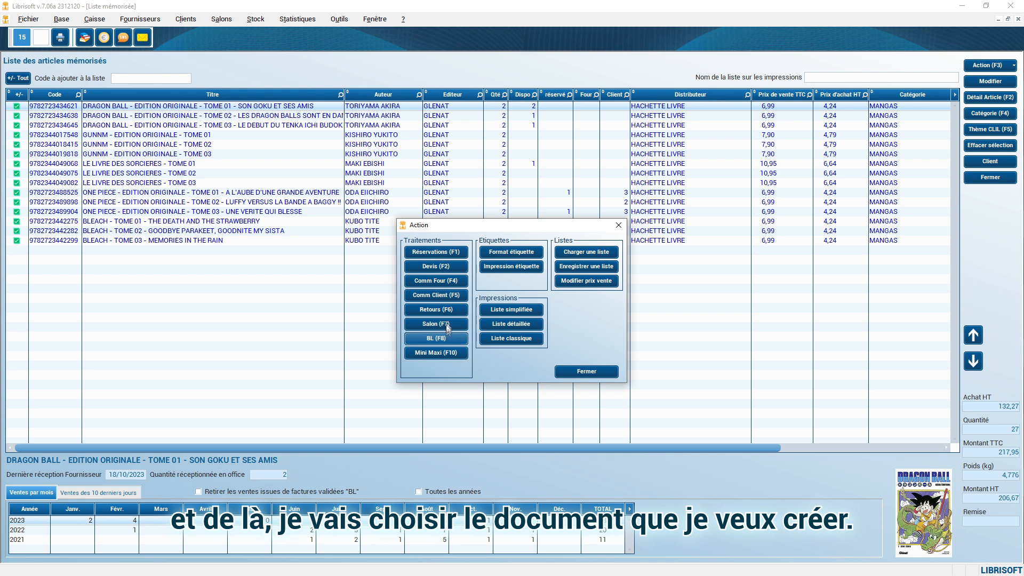
pyautogui.click(440, 265)
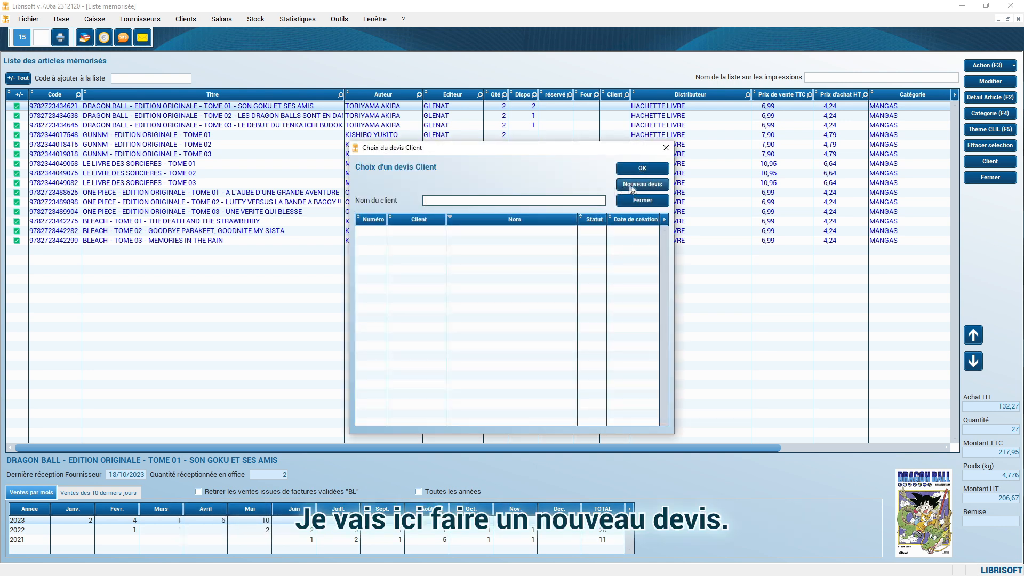
pyautogui.click(637, 186)
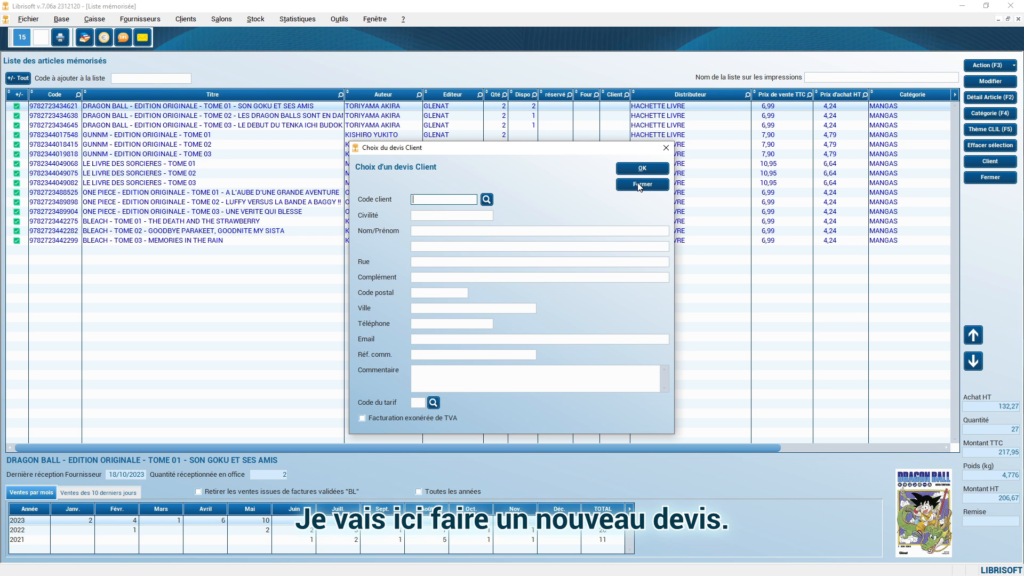
pyautogui.click(486, 200)
pyautogui.doubleClick(492, 212)
pyautogui.click(641, 168)
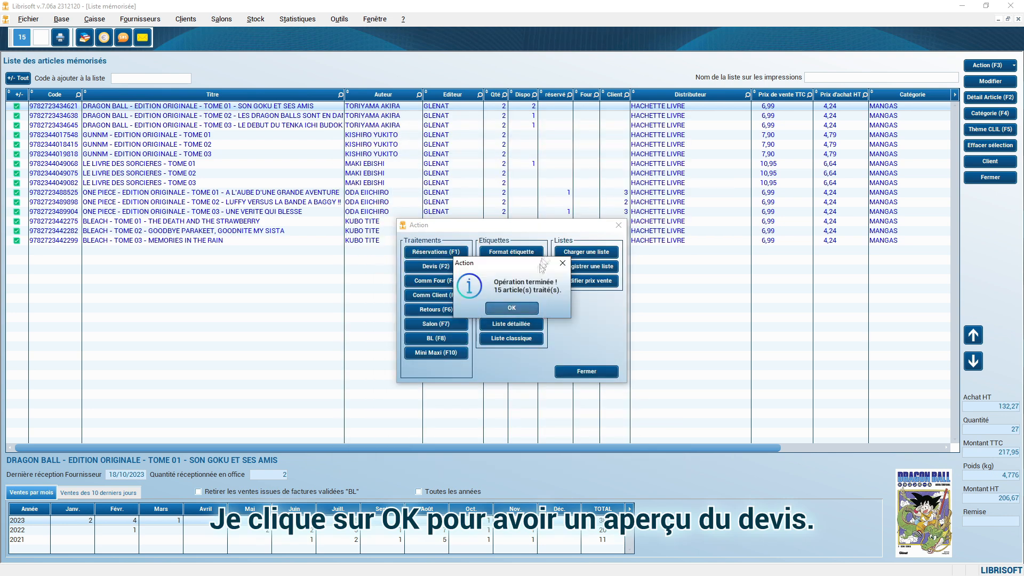
pyautogui.click(505, 310)
# Preview the customer quote in a maximised window, review both pages and close the preview
pyautogui.click(541, 383)
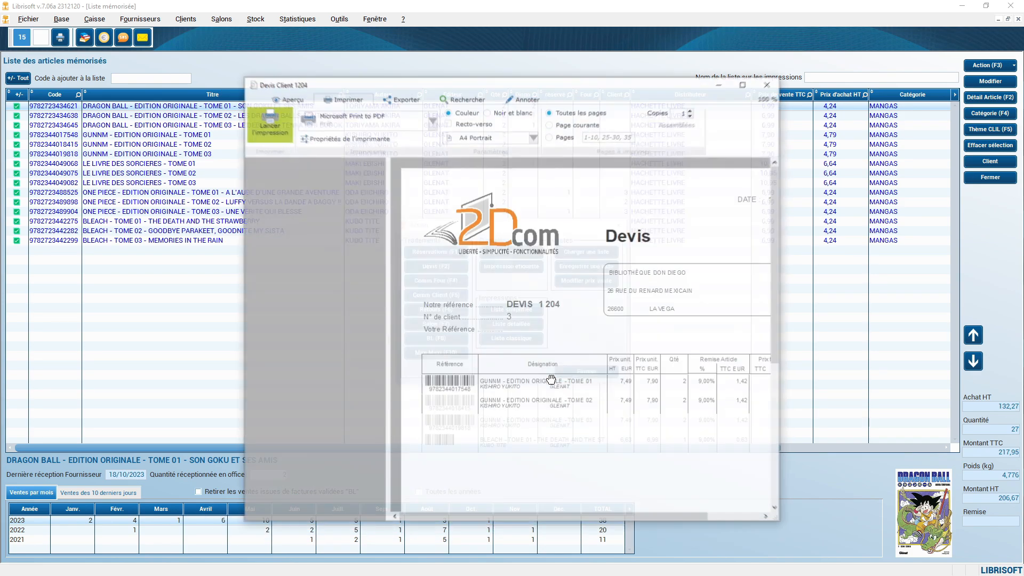
pyautogui.click(744, 84)
pyautogui.scroll(-6, 733, 362)
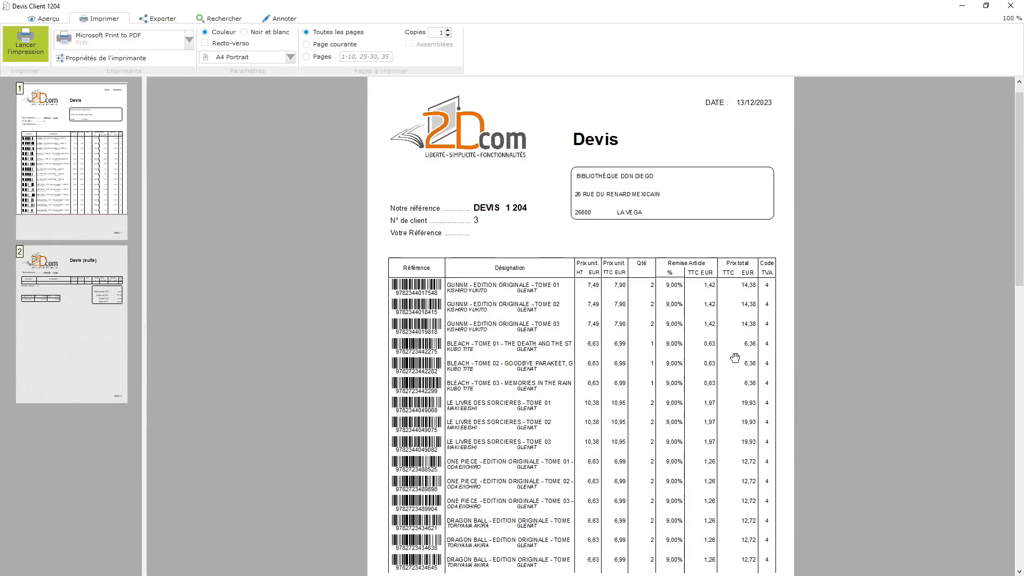
pyautogui.scroll(-5, 733, 363)
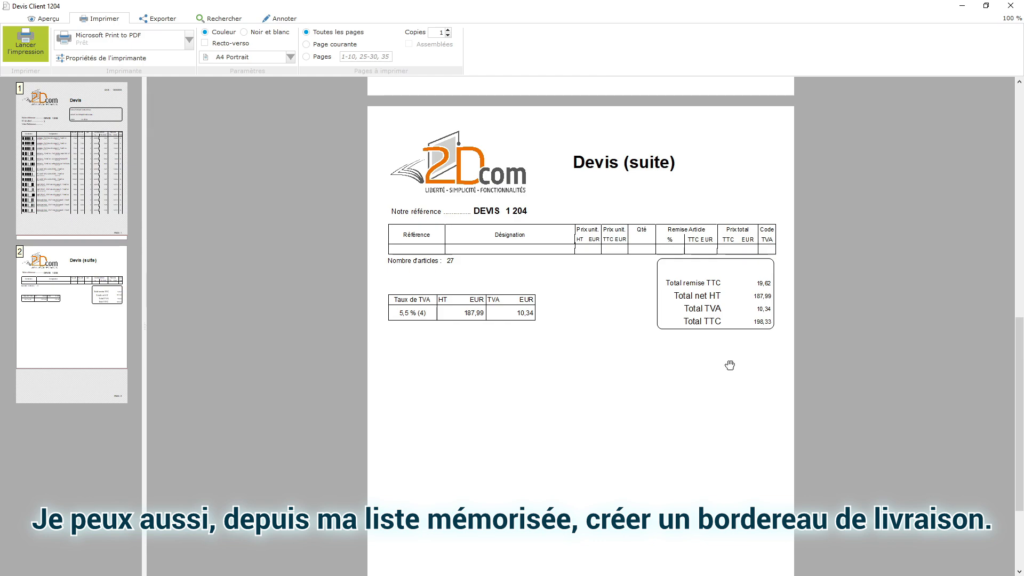
pyautogui.press('Escape')
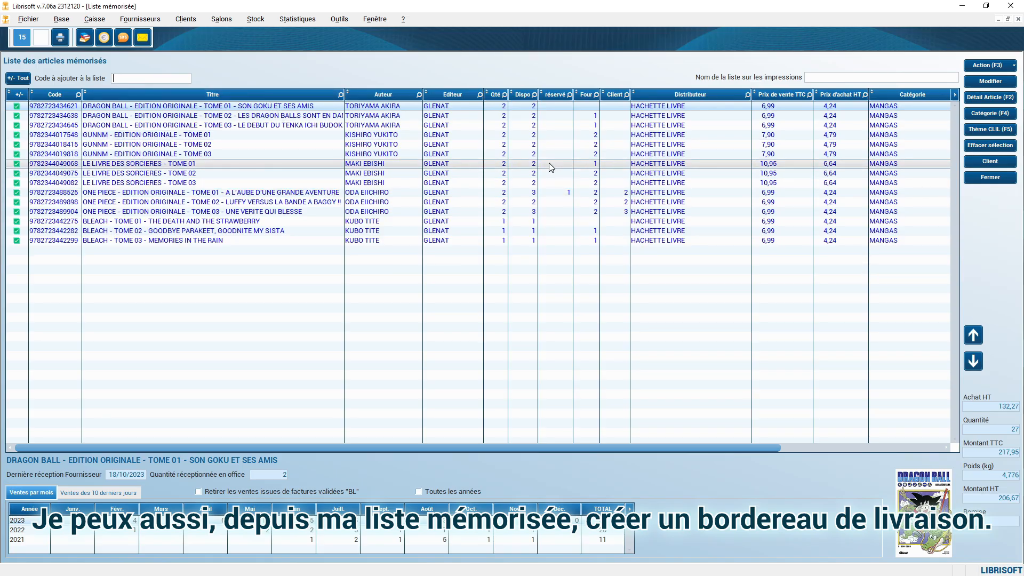
# Create a new delivery note from the memorised list for Bibliothèque Don Diego, searching the customer base with "B"
pyautogui.click(984, 67)
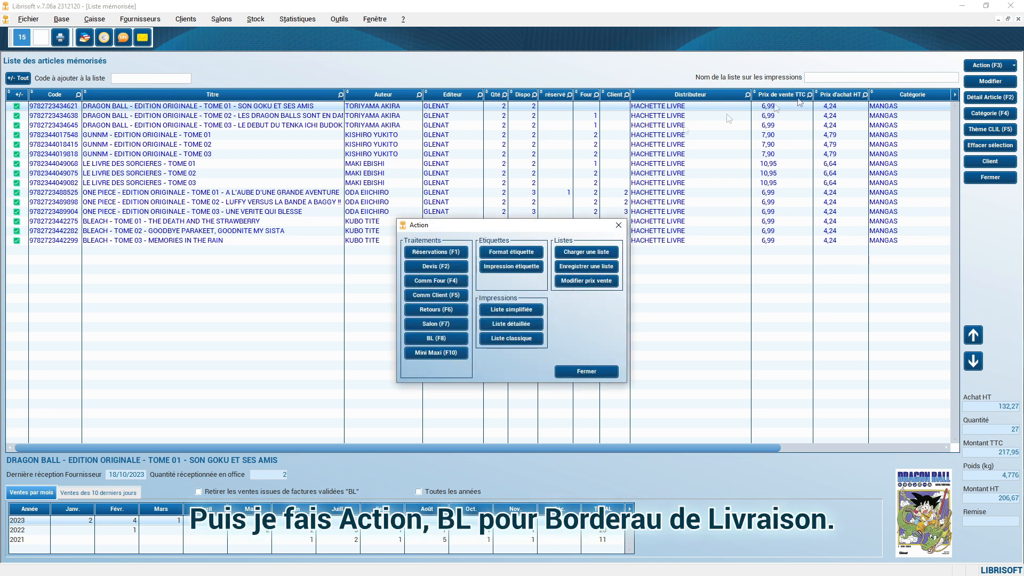
pyautogui.click(430, 338)
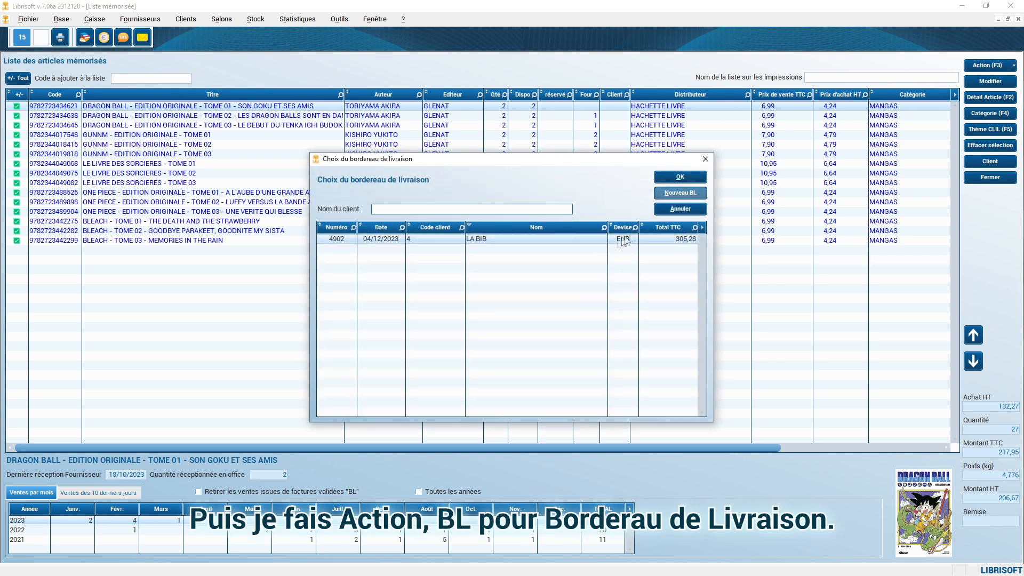
pyautogui.click(675, 194)
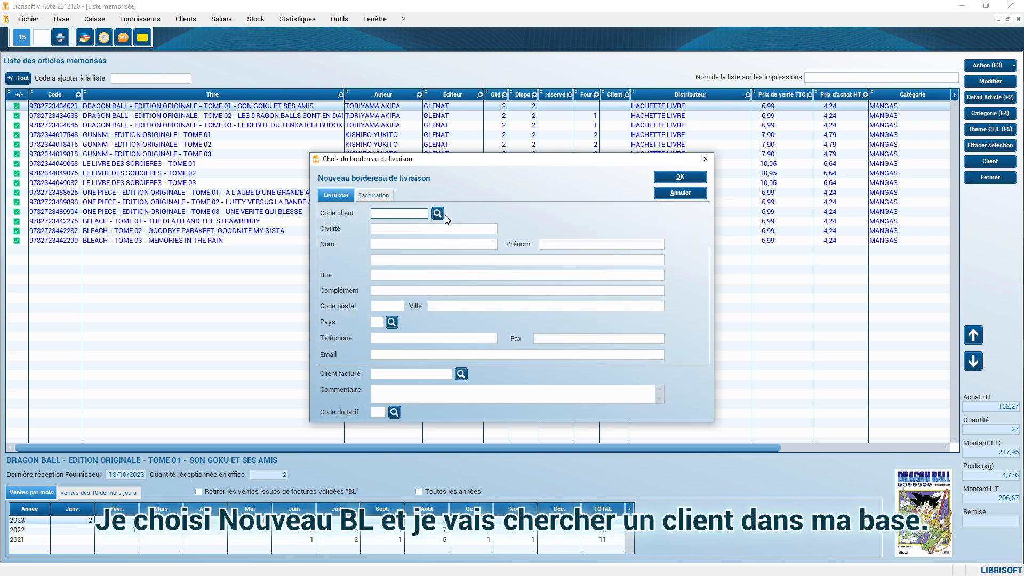
pyautogui.click(428, 227)
pyautogui.click(437, 214)
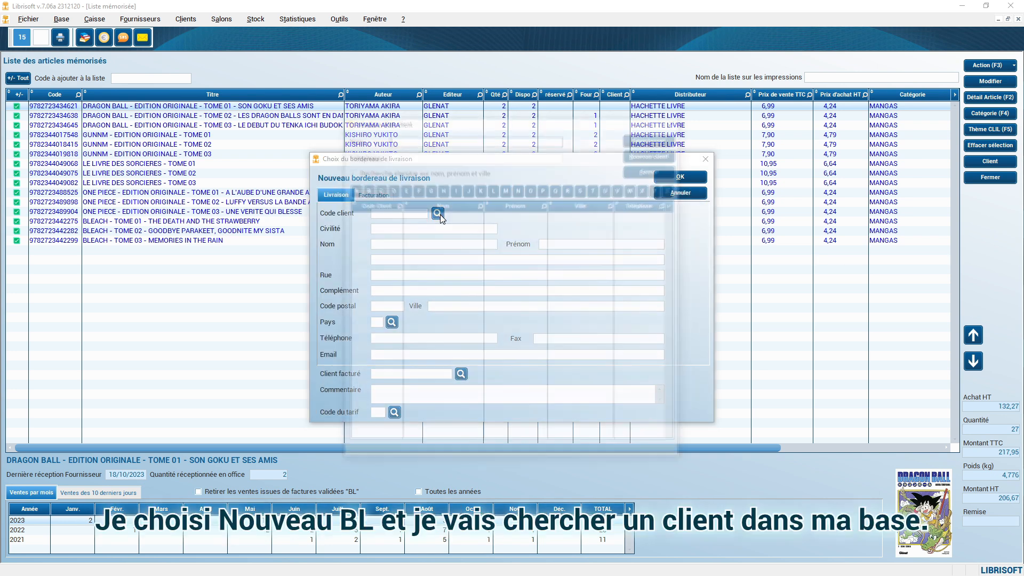
pyautogui.write('B')
pyautogui.press('Return')
pyautogui.doubleClick(440, 214)
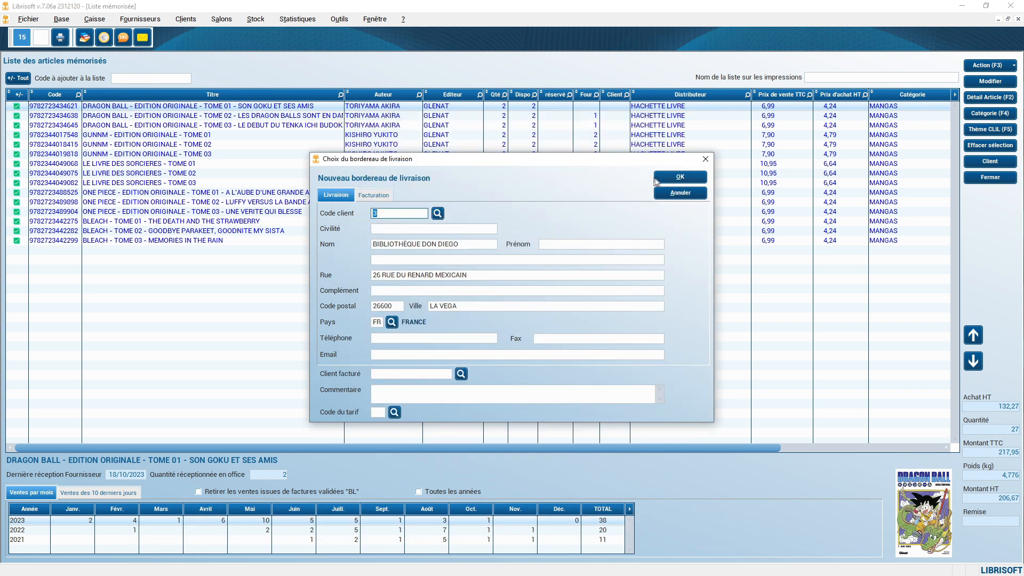
pyautogui.click(693, 176)
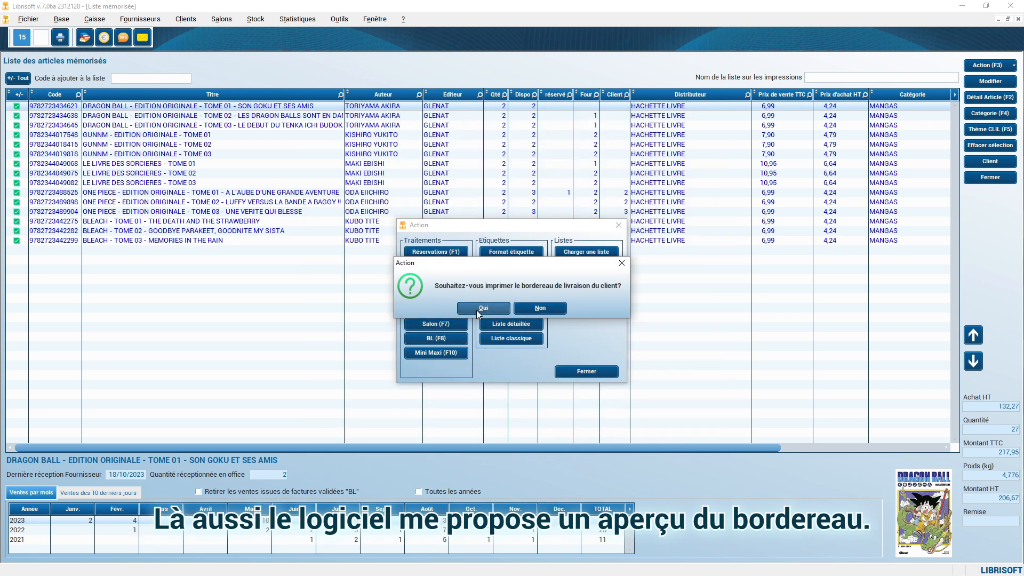
# Preview the customer's delivery note and review its pages
pyautogui.click(477, 308)
pyautogui.click(538, 381)
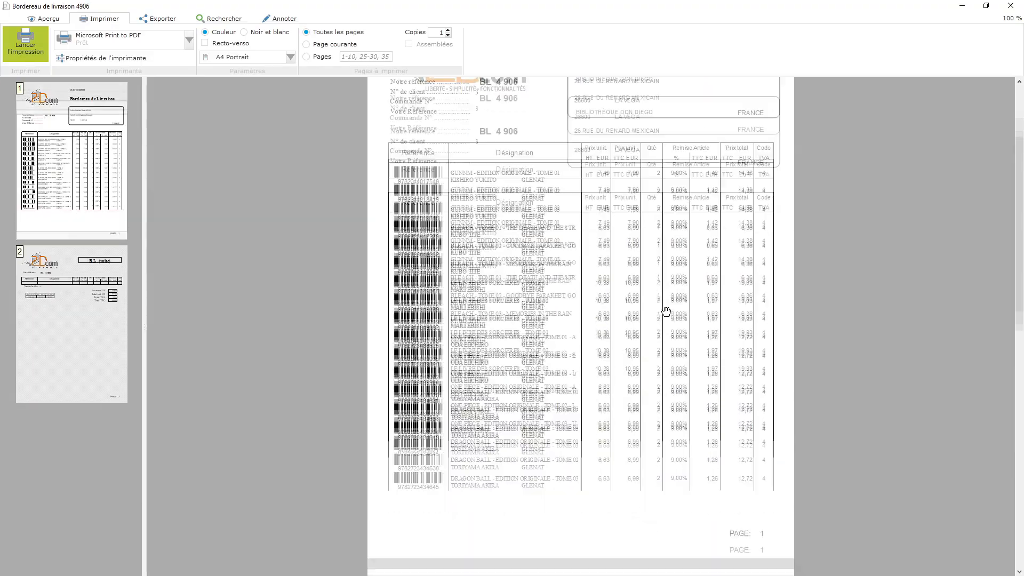
pyautogui.scroll(-5, 666, 312)
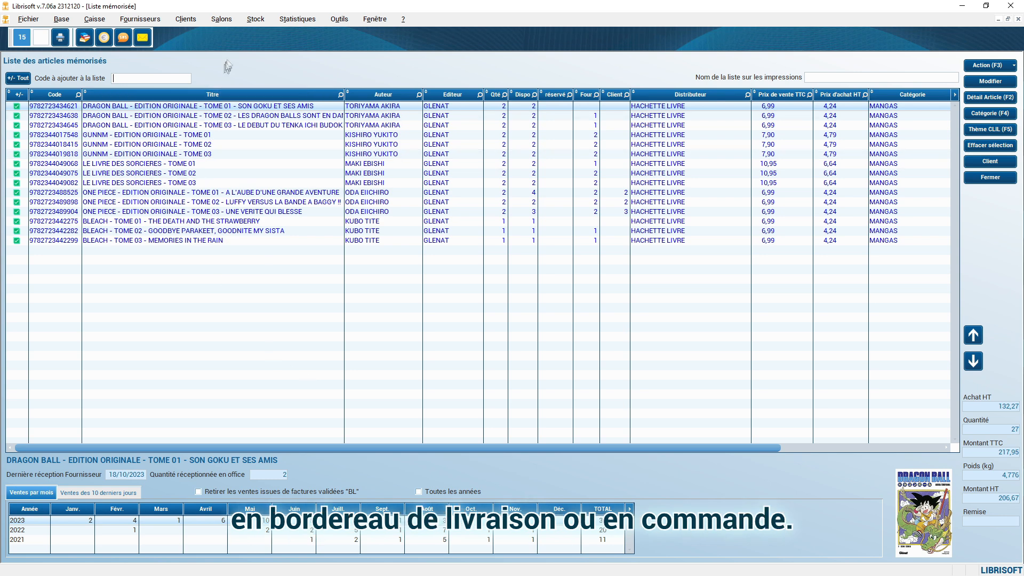
# Search the customer quotes with the status "Devis en cours (EC)" and open the Bibliothèque Don Diego quote
pyautogui.click(185, 18)
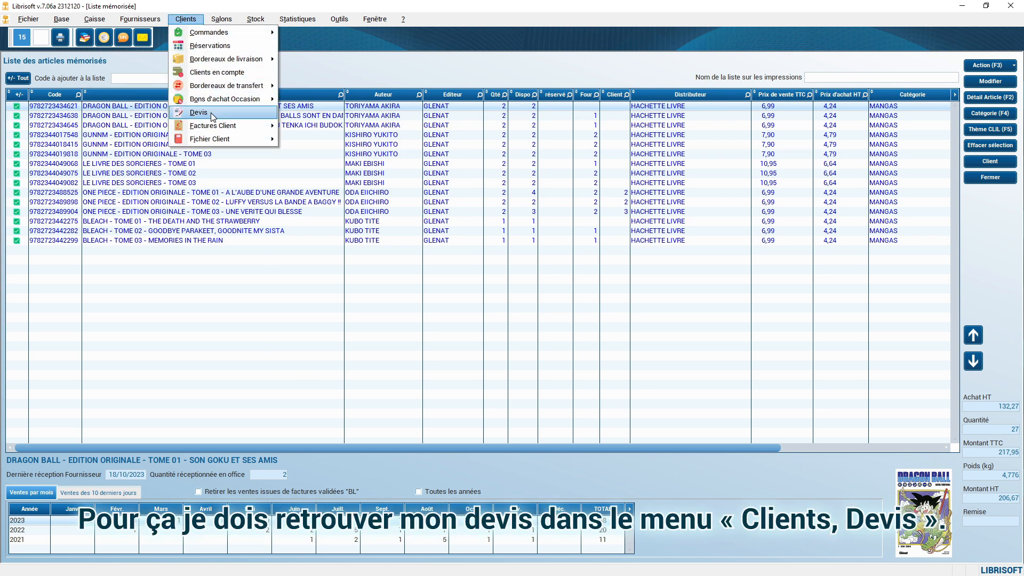
pyautogui.click(210, 113)
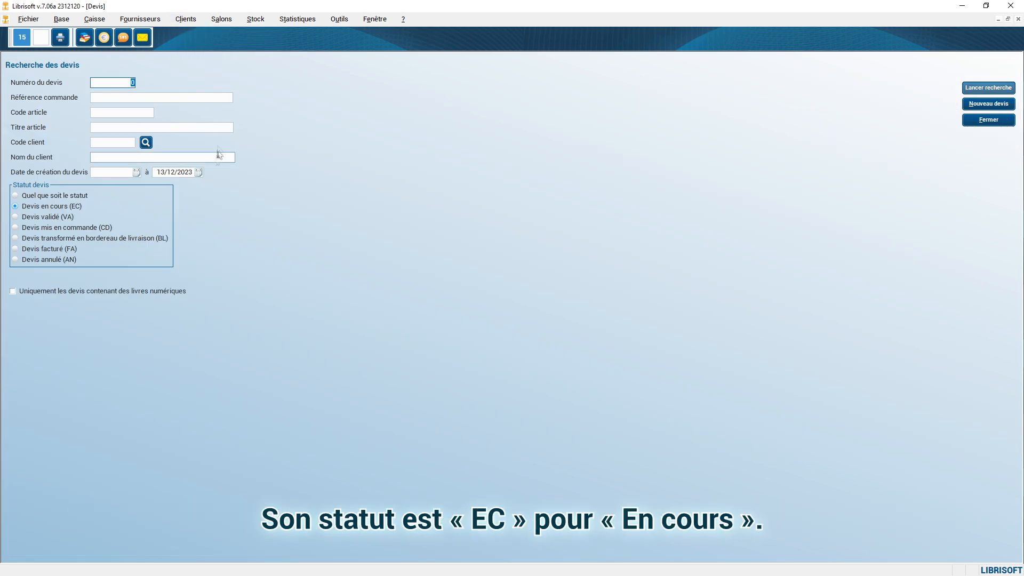
pyautogui.press('Return')
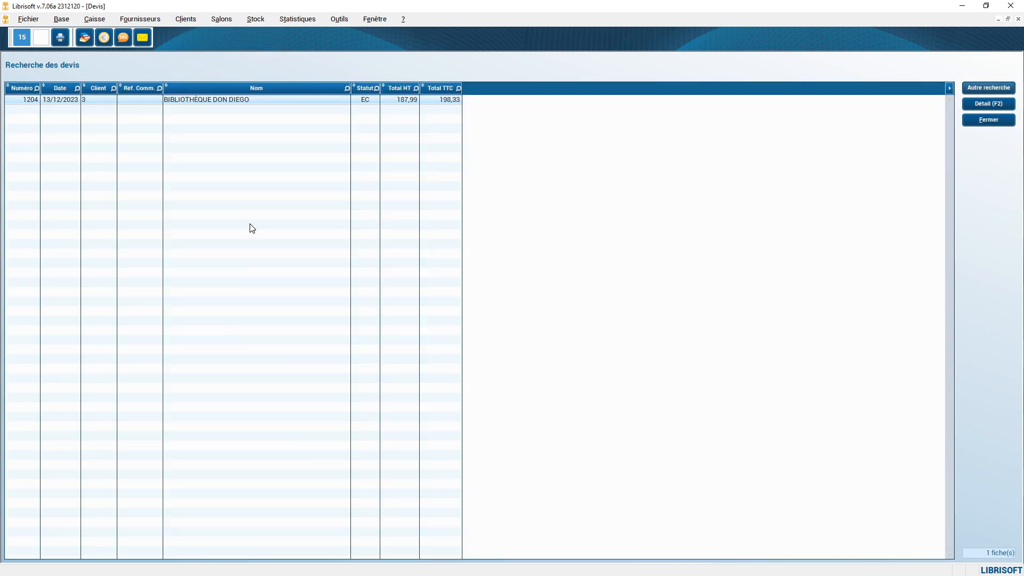
pyautogui.doubleClick(239, 104)
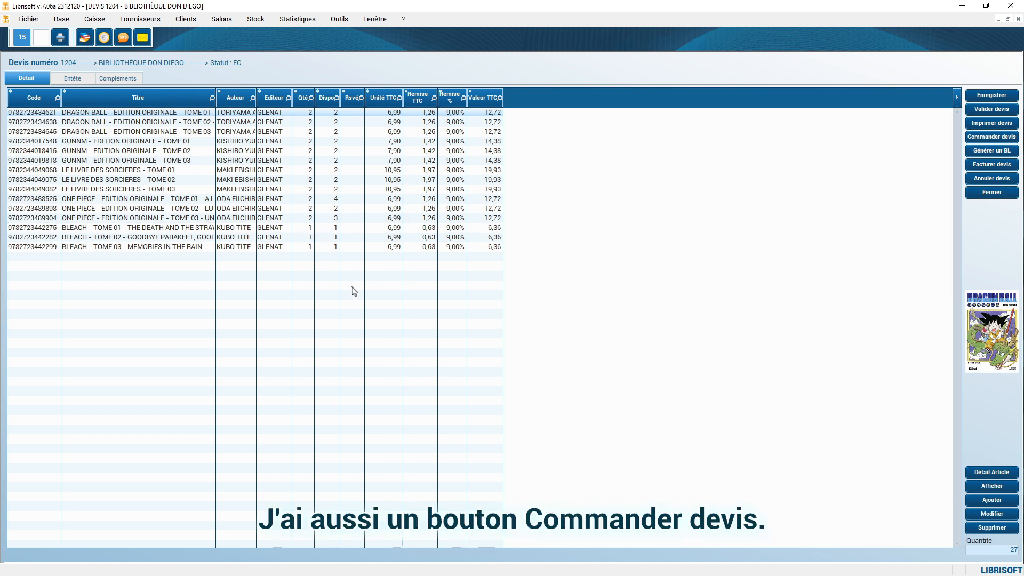
# Convert the Bibliothèque Don Diego quote into a customer order without reserving any articles, and accept the supplier order settings respecting the distribution structure
pyautogui.click(985, 137)
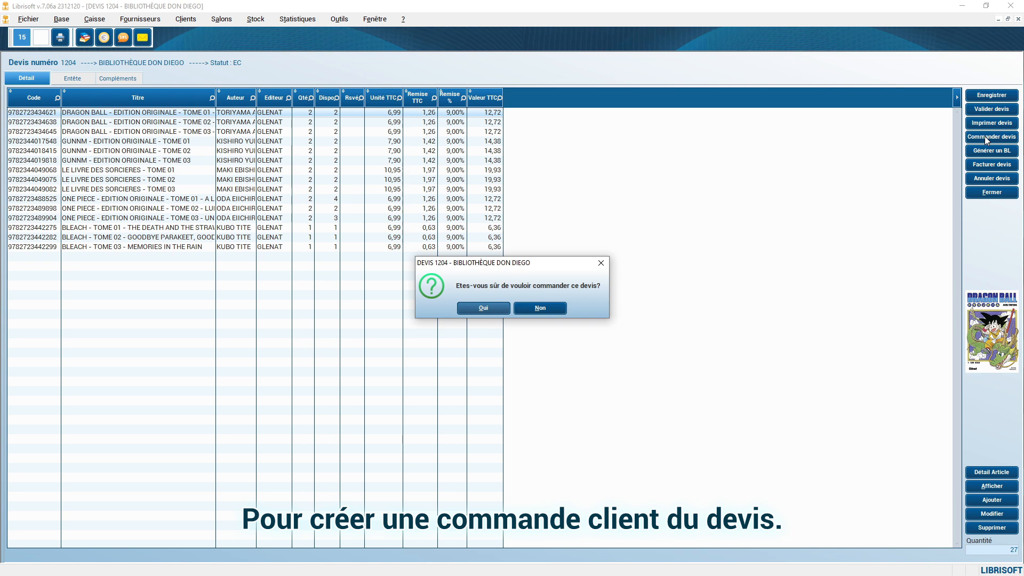
pyautogui.click(483, 308)
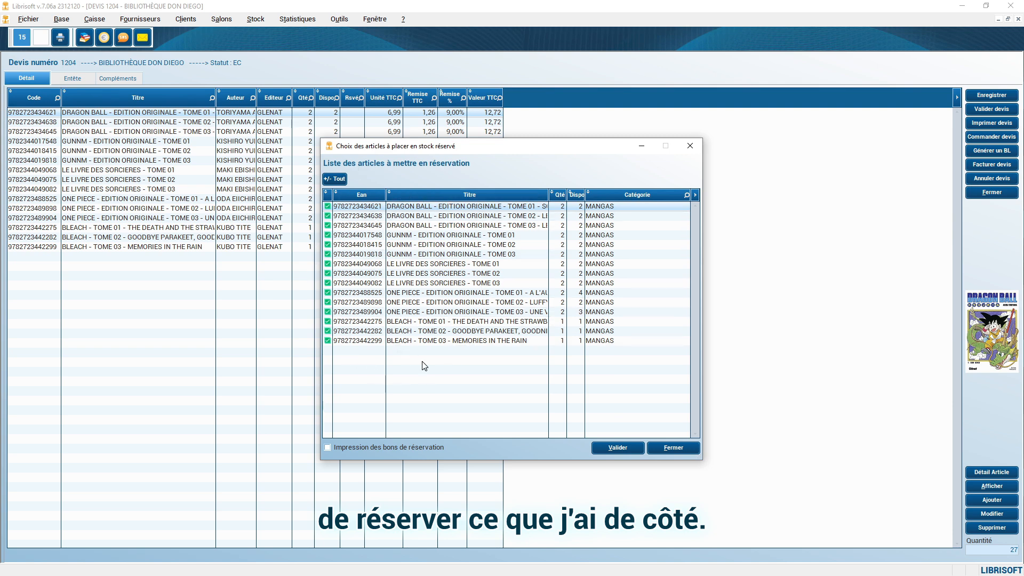
pyautogui.click(331, 179)
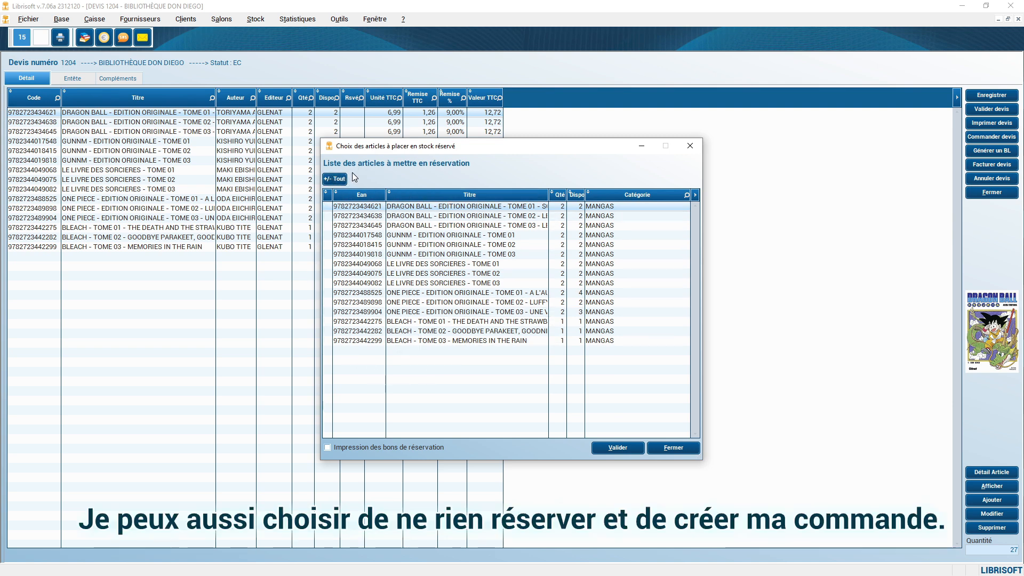
pyautogui.click(617, 447)
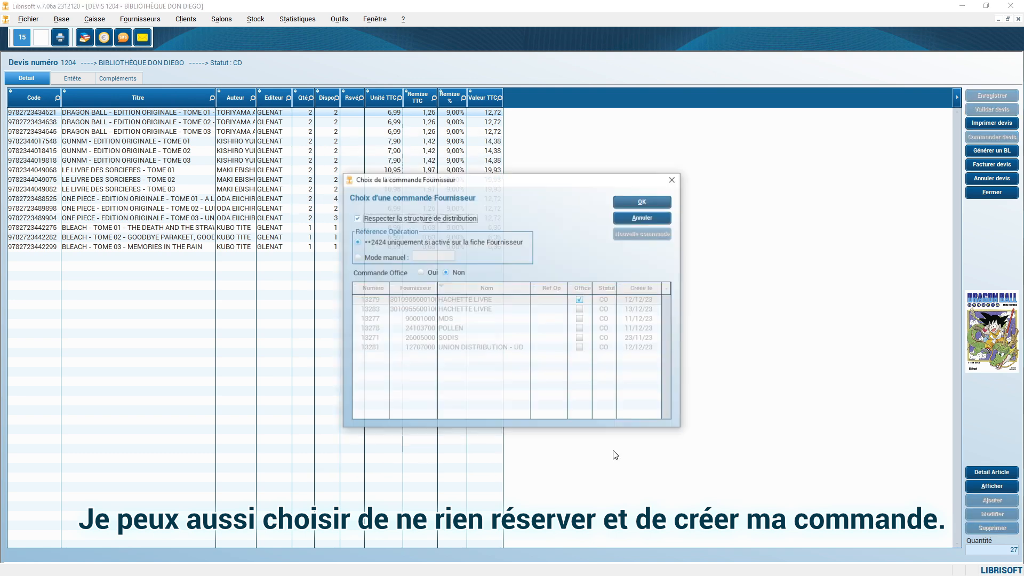
pyautogui.click(640, 203)
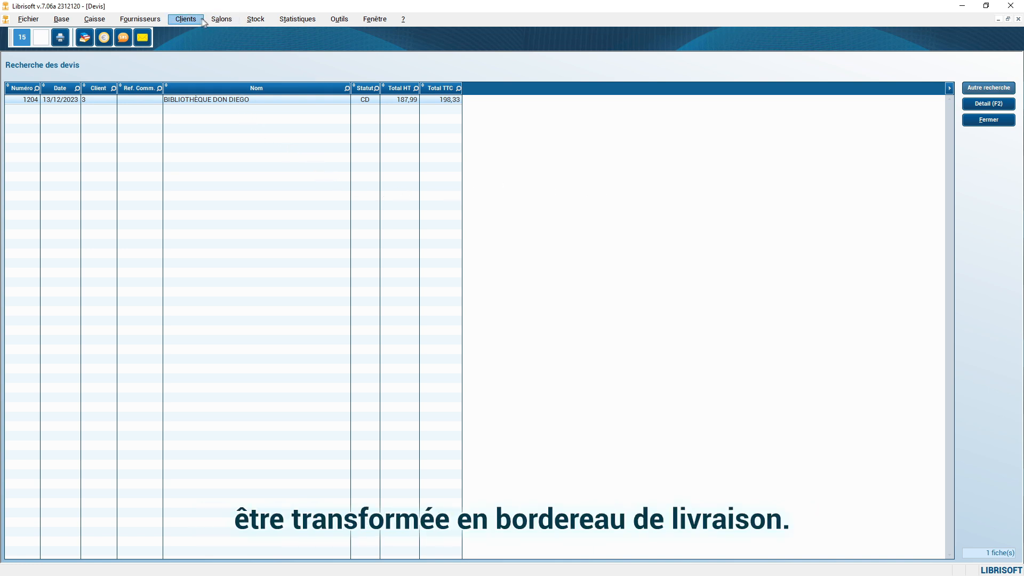
# Search the customer orders with any status and open the Bibliothèque Don Diego order
pyautogui.click(181, 19)
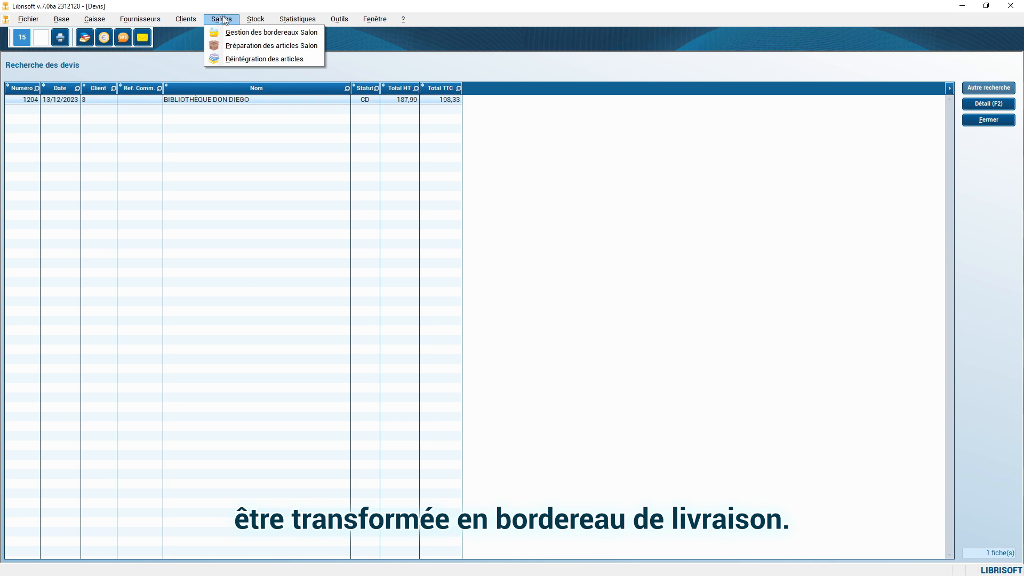
pyautogui.moveTo(224, 33)
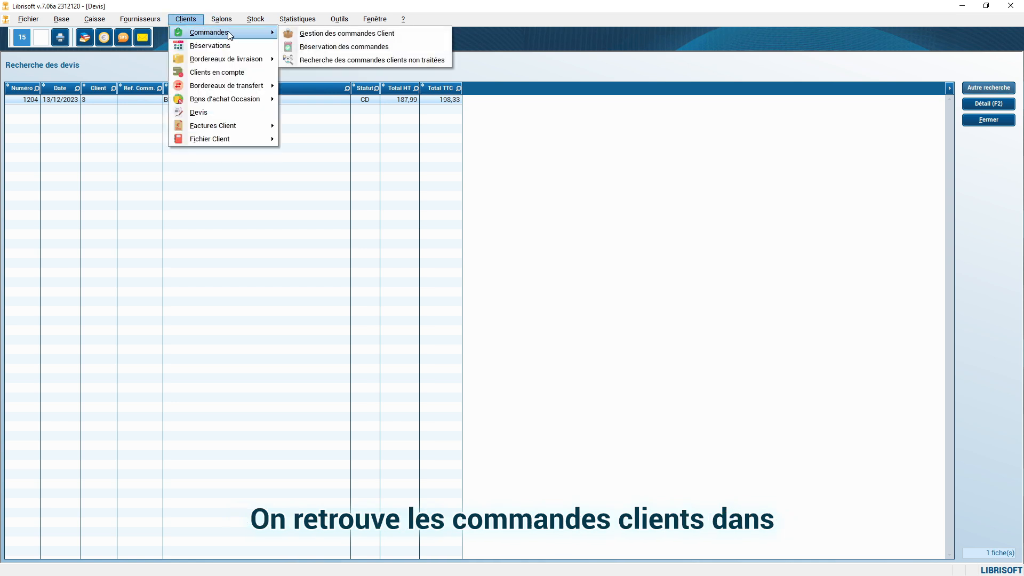
pyautogui.click(319, 36)
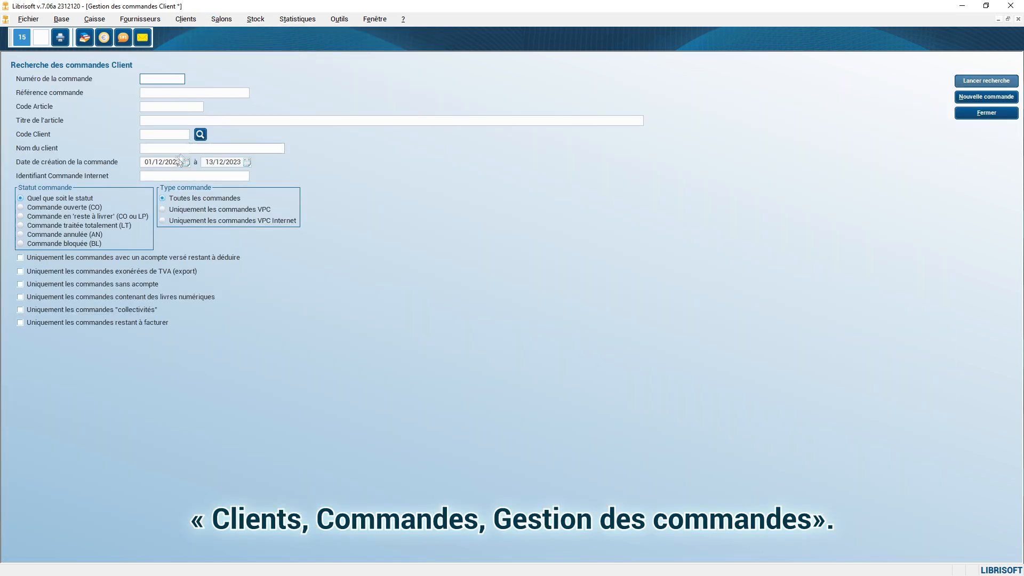
pyautogui.click(986, 81)
pyautogui.doubleClick(207, 201)
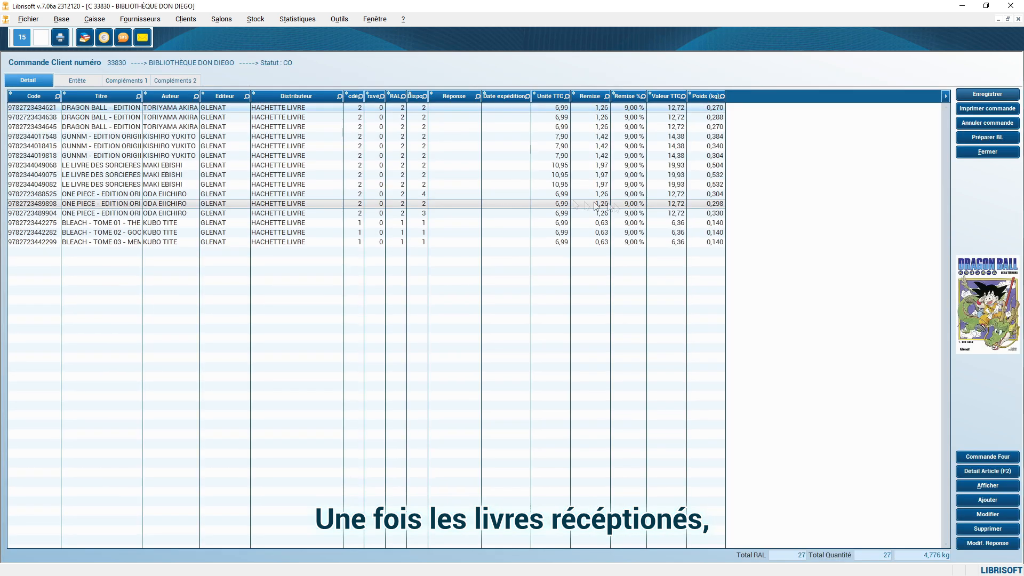
# Generate a delivery note for the reserved articles of the Bibliothèque Don Diego customer order
pyautogui.click(984, 138)
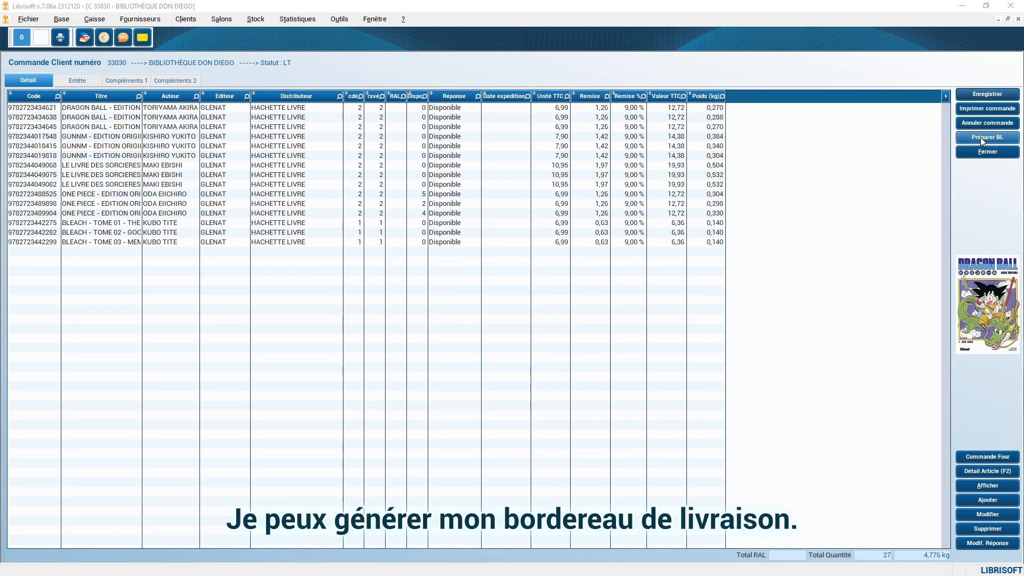
pyautogui.click(980, 136)
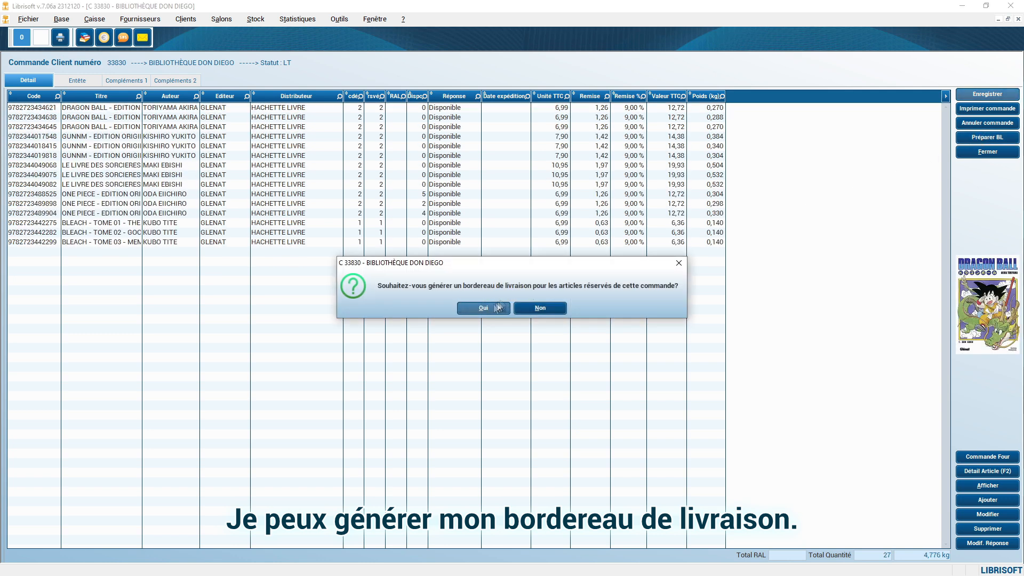
pyautogui.click(473, 309)
pyautogui.click(535, 381)
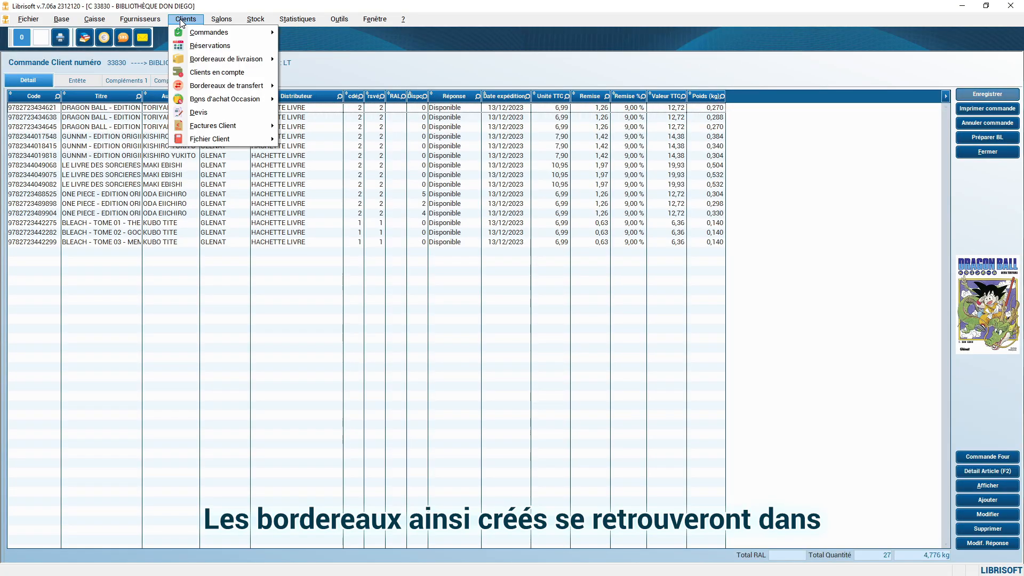
# Search the delivery notes with the status "BL non facturé (NF)" and open the Bibliothèque Don Diego delivery note
pyautogui.moveTo(259, 64)
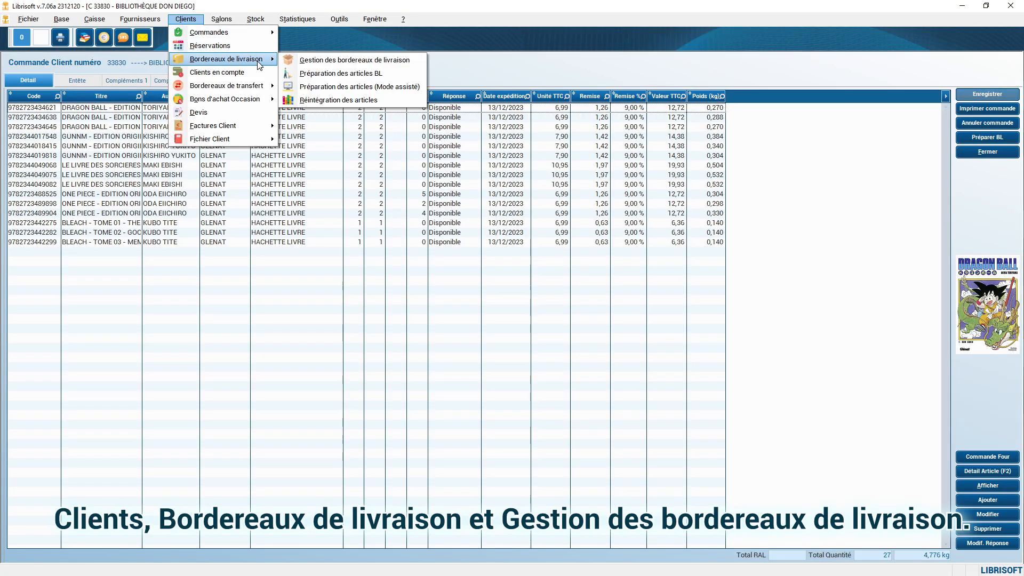
pyautogui.click(332, 59)
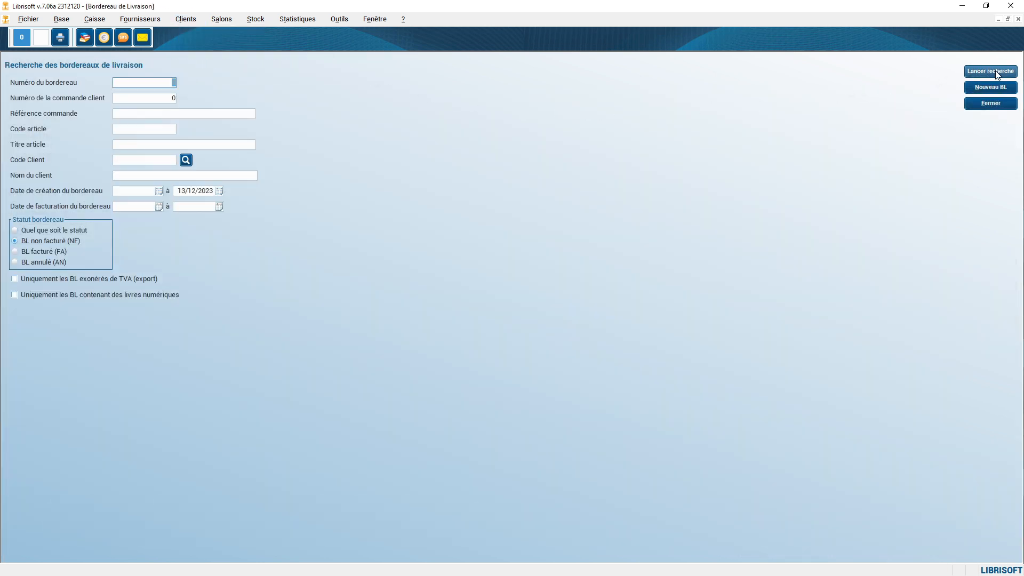
pyautogui.click(992, 72)
pyautogui.click(983, 85)
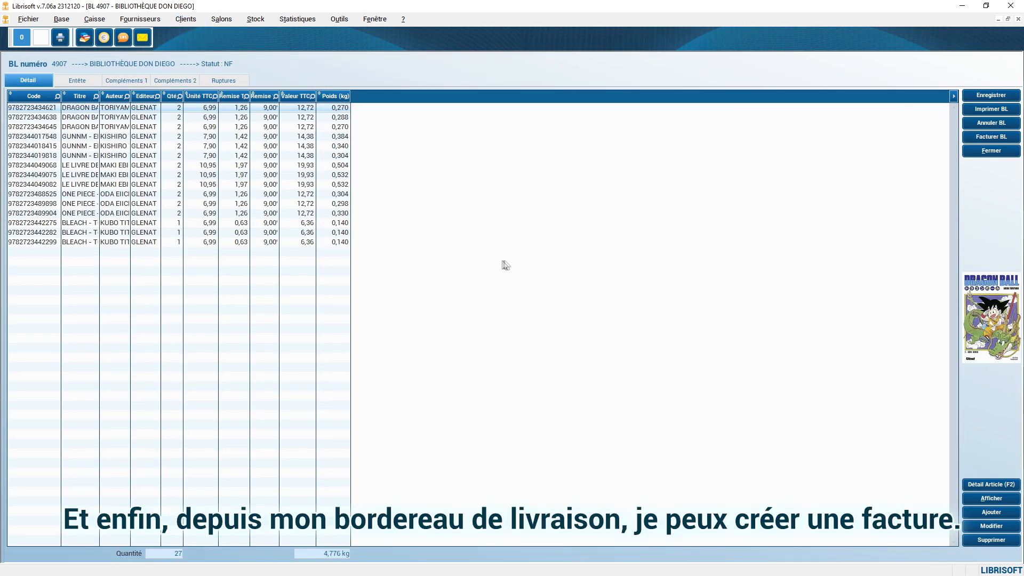
# Invoice the delivery note on a new invoice for Bibliothèque Don Diego, declining to process its articles as stock replenishment
pyautogui.click(991, 137)
pyautogui.click(656, 197)
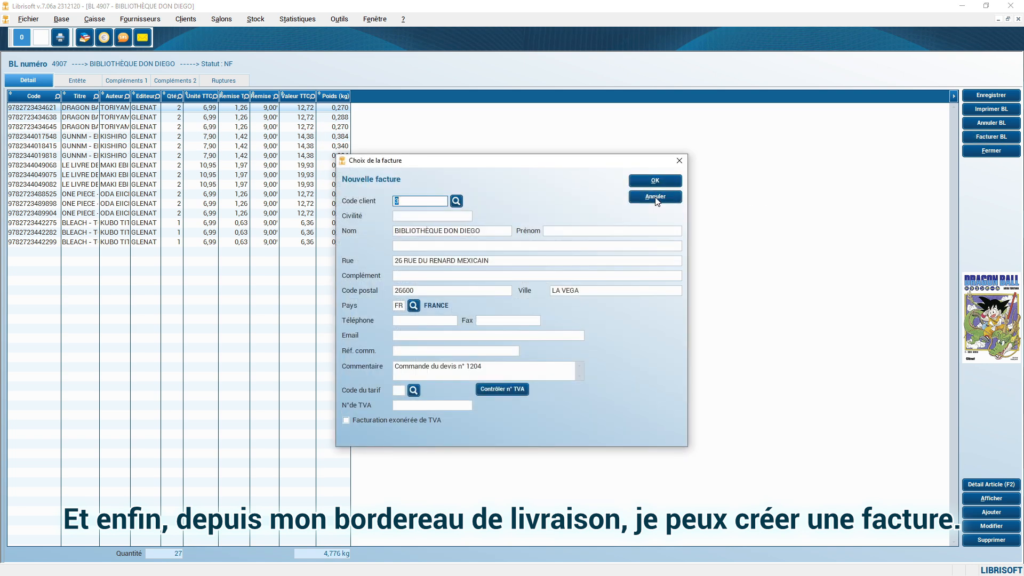
pyautogui.click(655, 180)
pyautogui.click(597, 314)
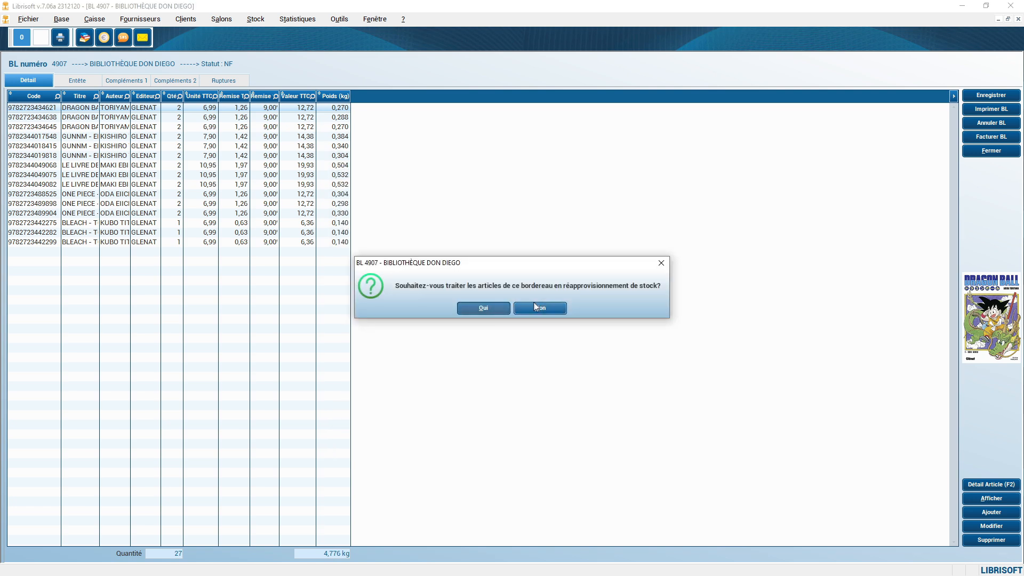
pyautogui.click(540, 308)
# Preview the customer's invoice, review both pages and close the preview
pyautogui.click(540, 382)
pyautogui.scroll(-6, 596, 295)
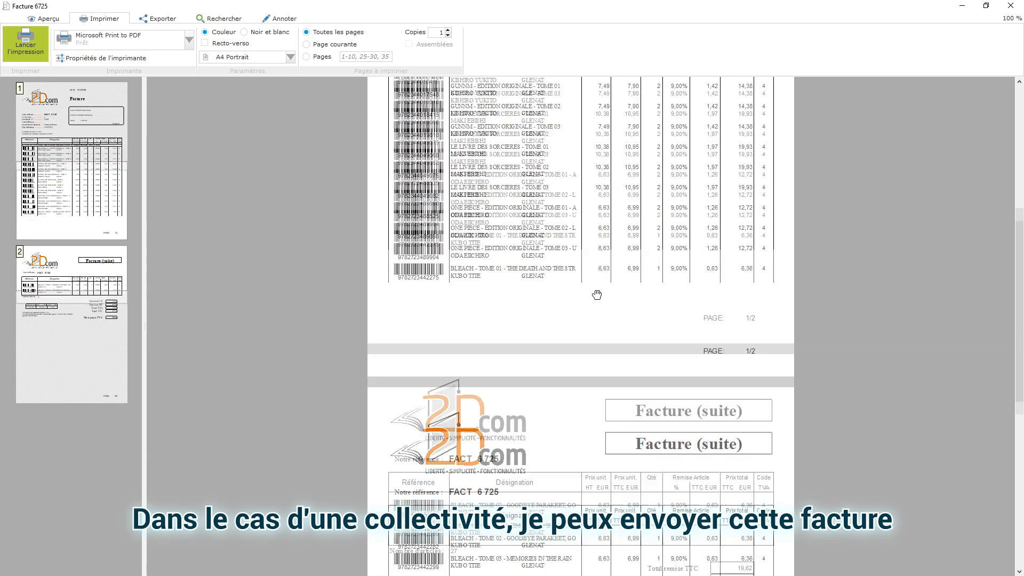
pyautogui.scroll(-4, 597, 294)
pyautogui.press('Escape')
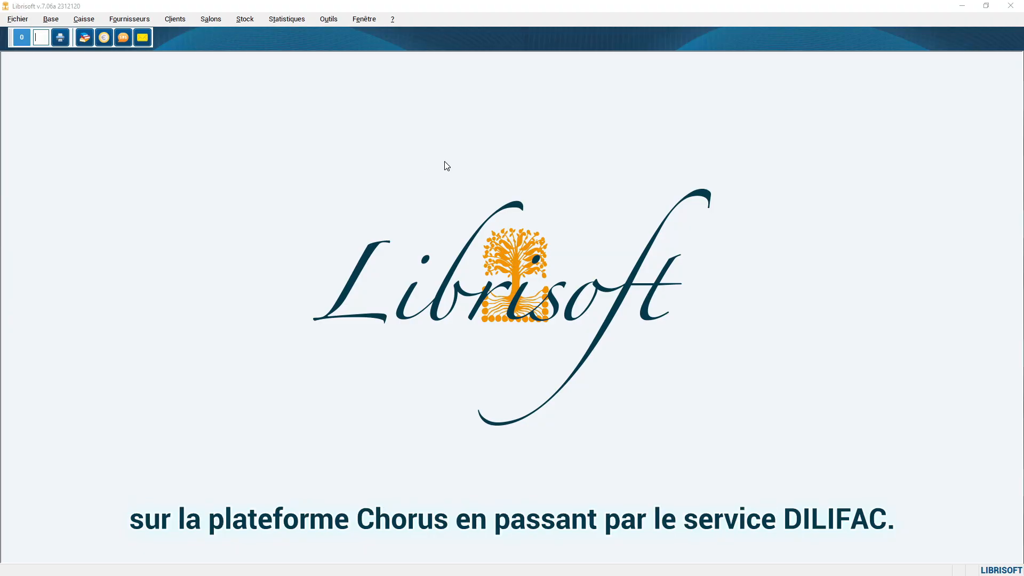
# Search the validated, unpaid (NR) customer invoices, open the Bibliothèque Don Diego invoice and show its Chorus transmission details
pyautogui.click(175, 19)
pyautogui.moveTo(225, 127)
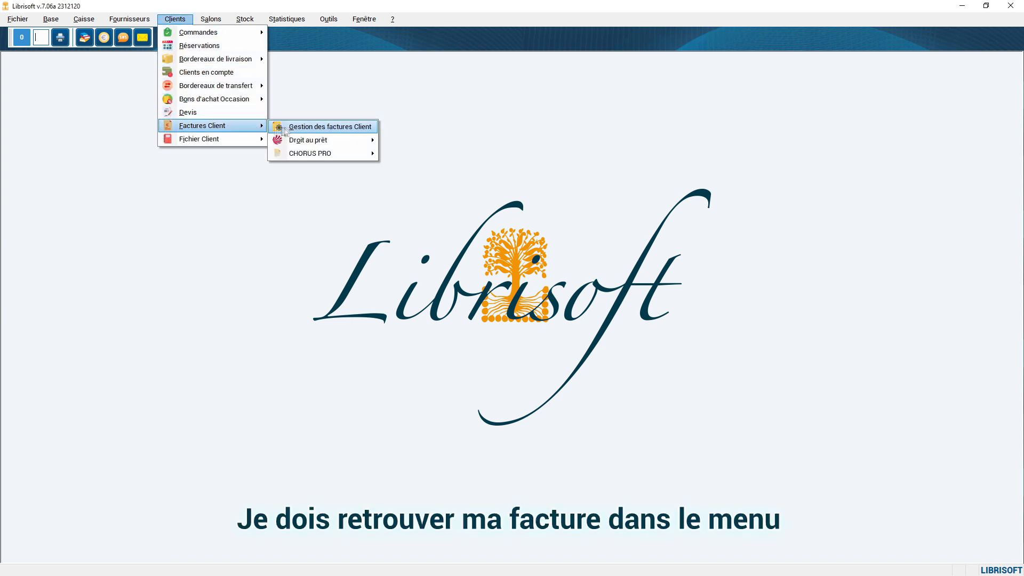
pyautogui.click(310, 128)
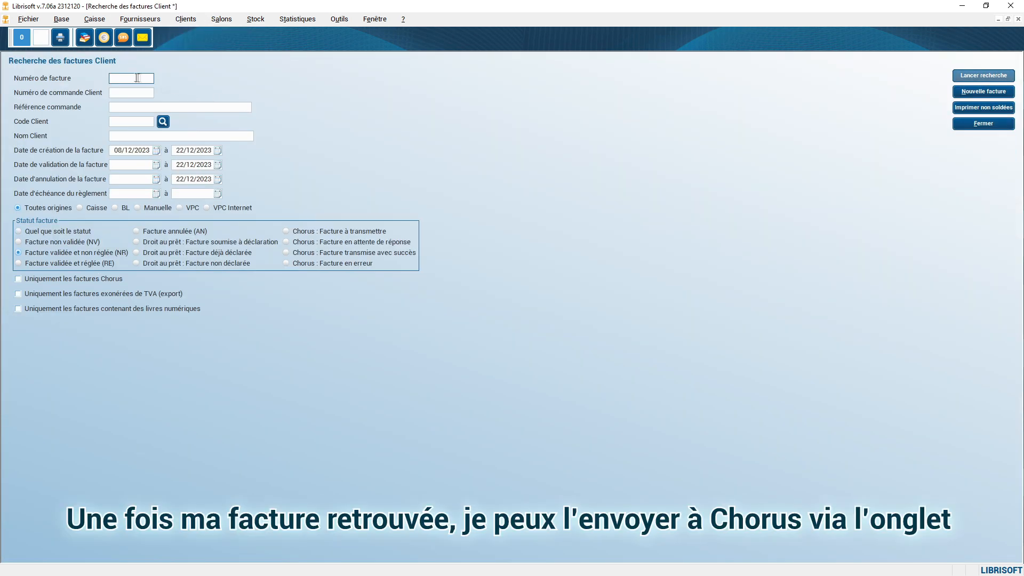
pyautogui.press('Return')
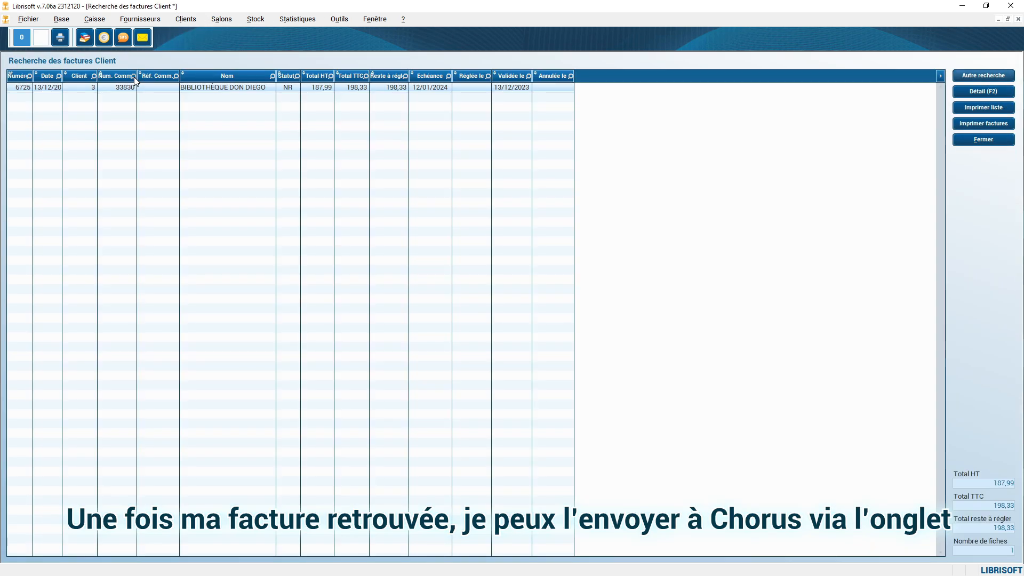
pyautogui.doubleClick(208, 89)
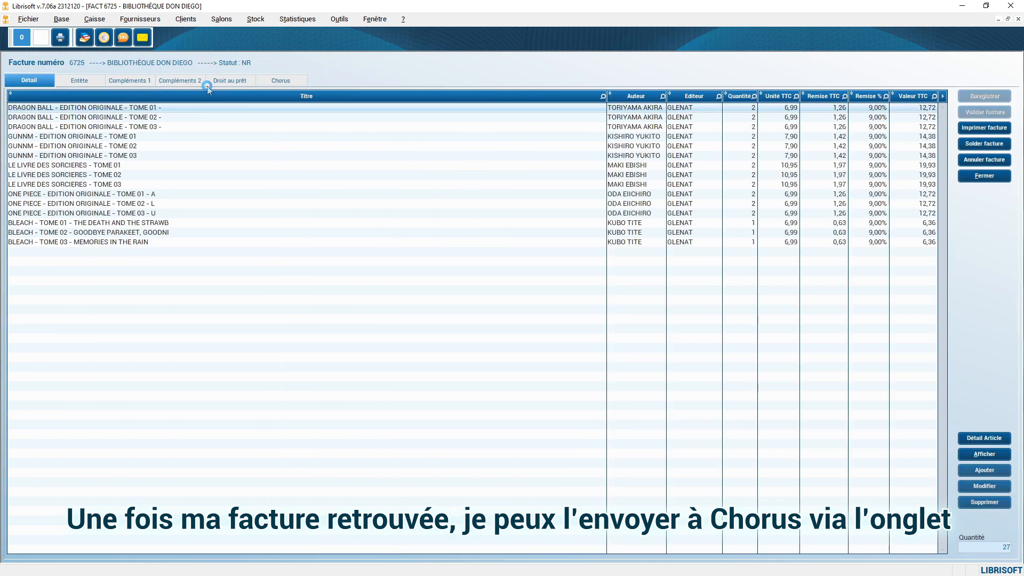
pyautogui.click(287, 81)
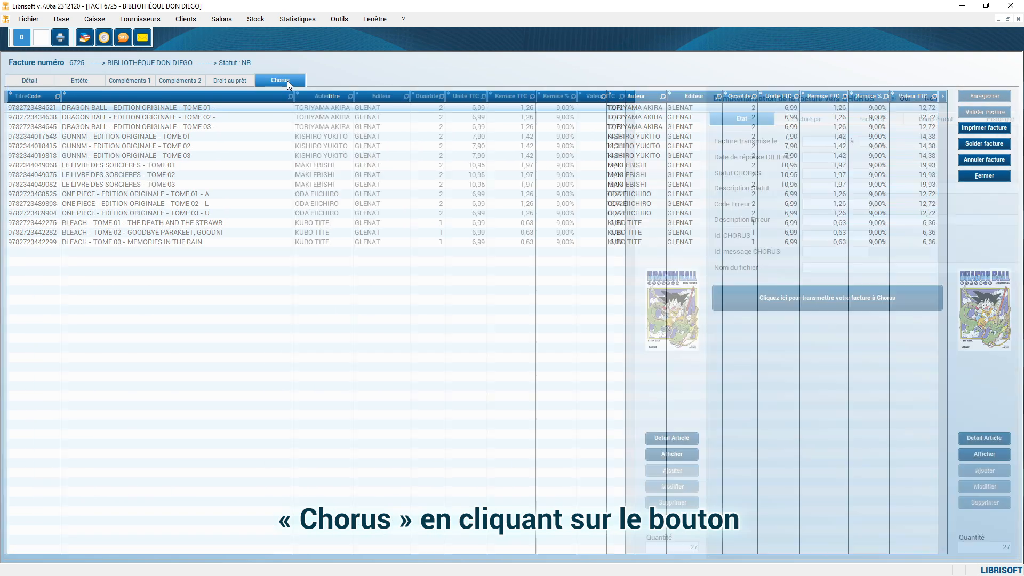